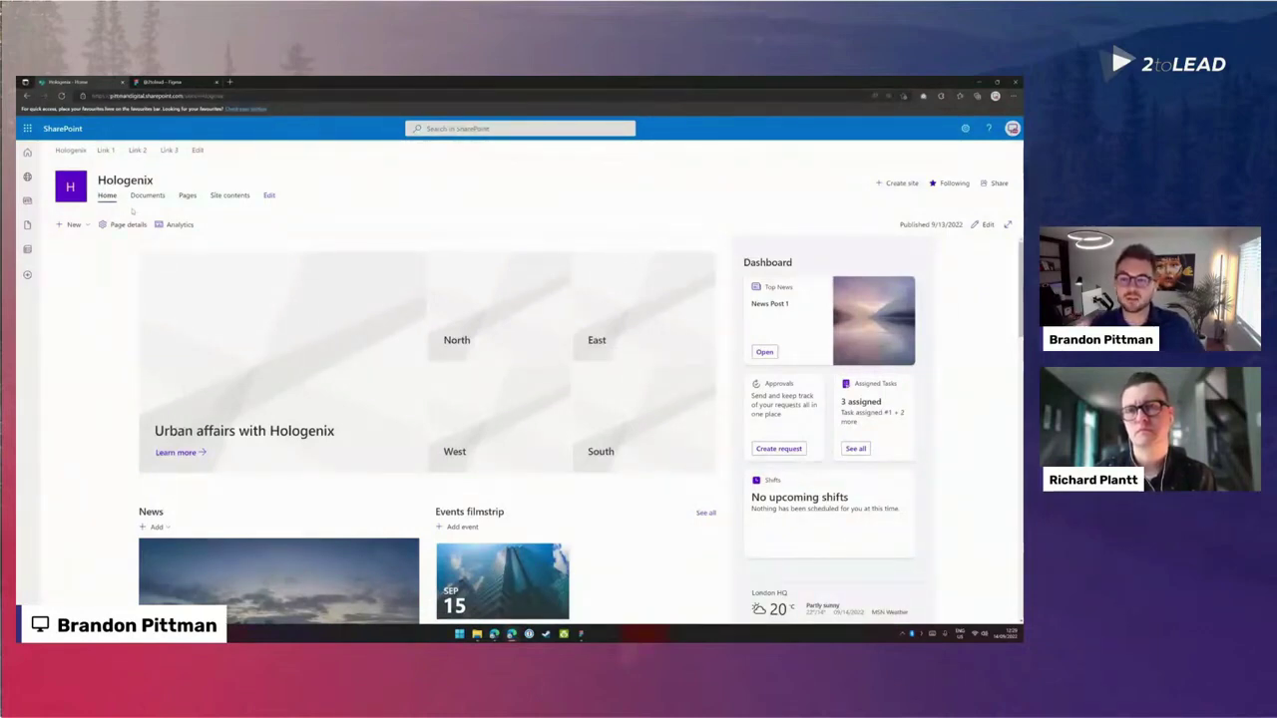
scroll(173, 350, "down", 3)
scroll(172, 350, "down", 8)
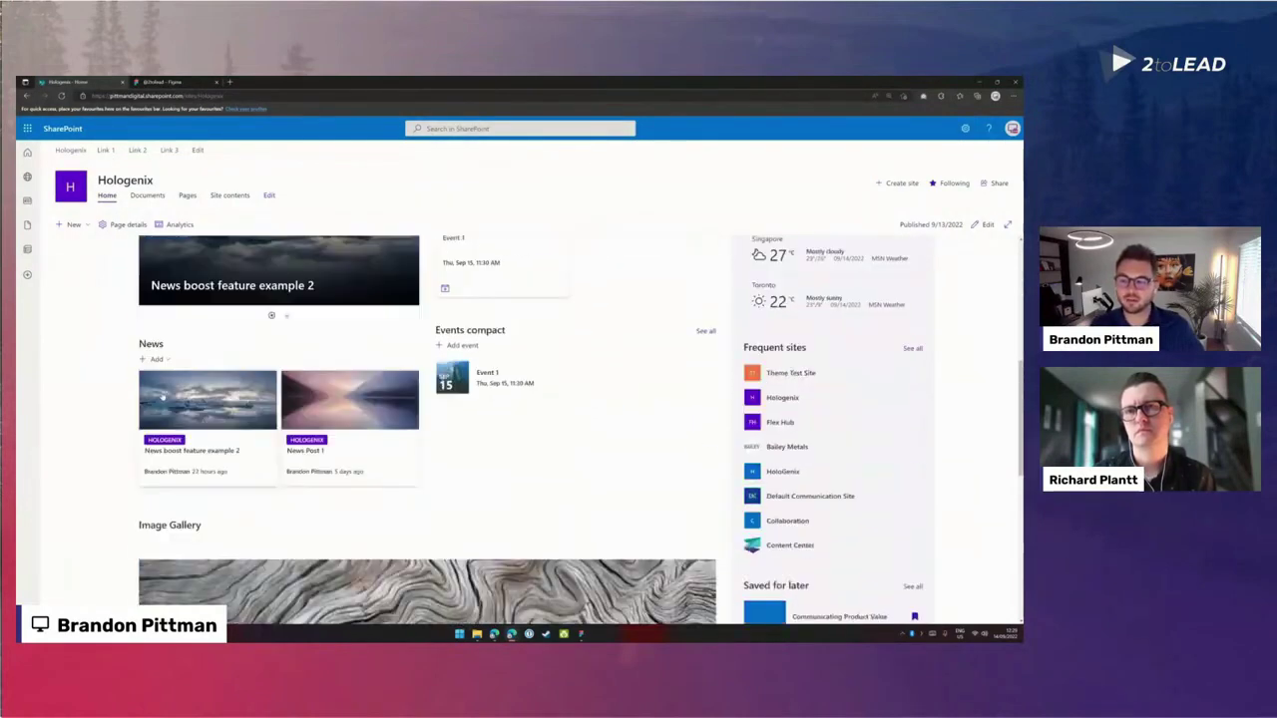
scroll(135, 439, "down", 3)
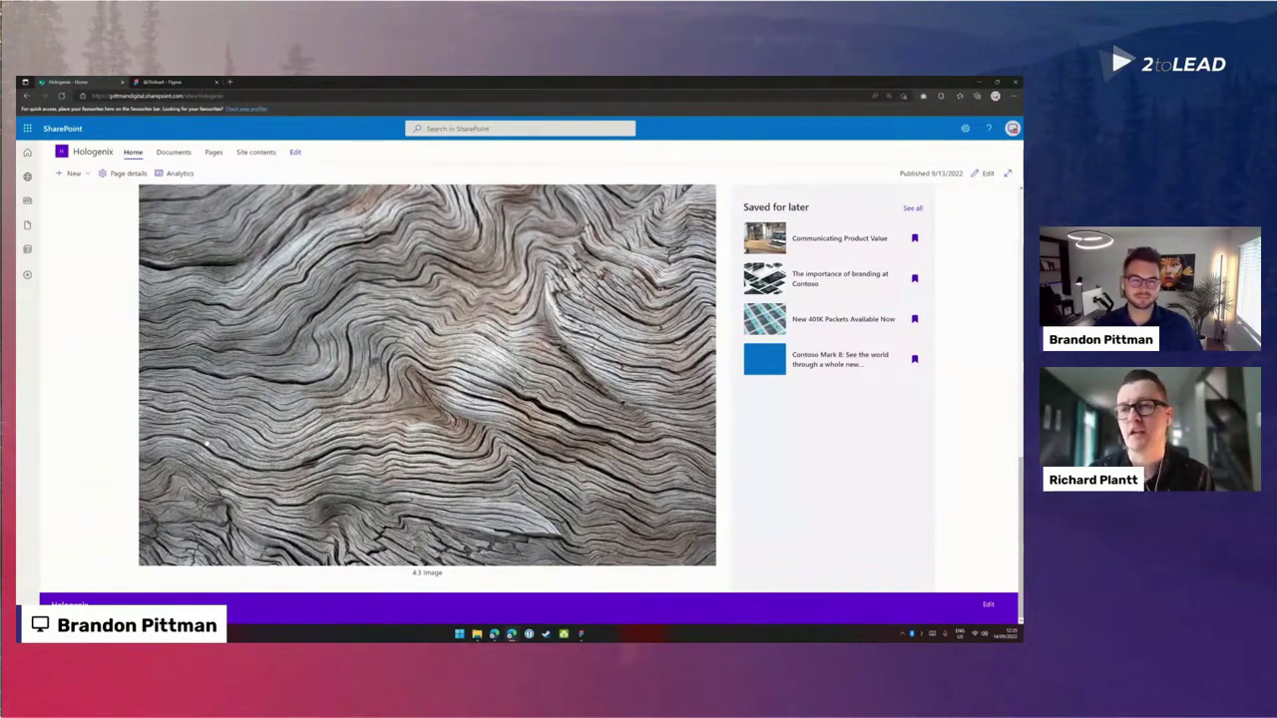
scroll(207, 443, "up", 2)
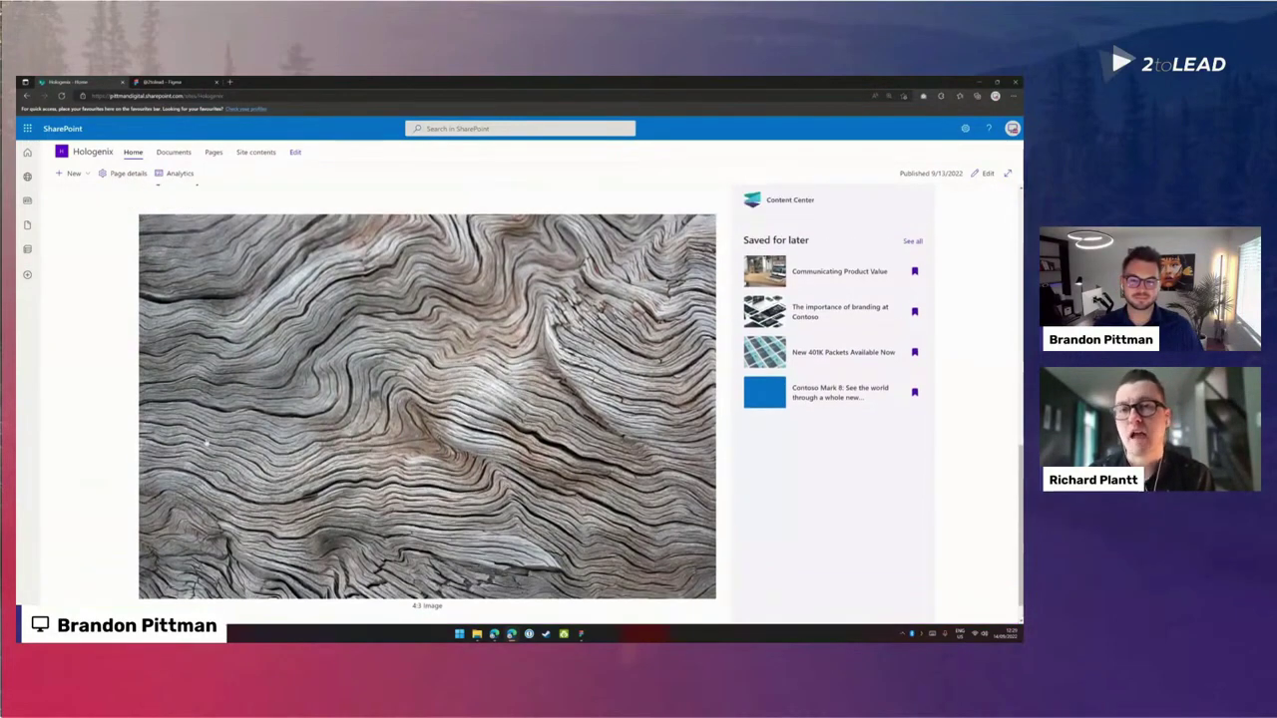
scroll(207, 443, "up", 5)
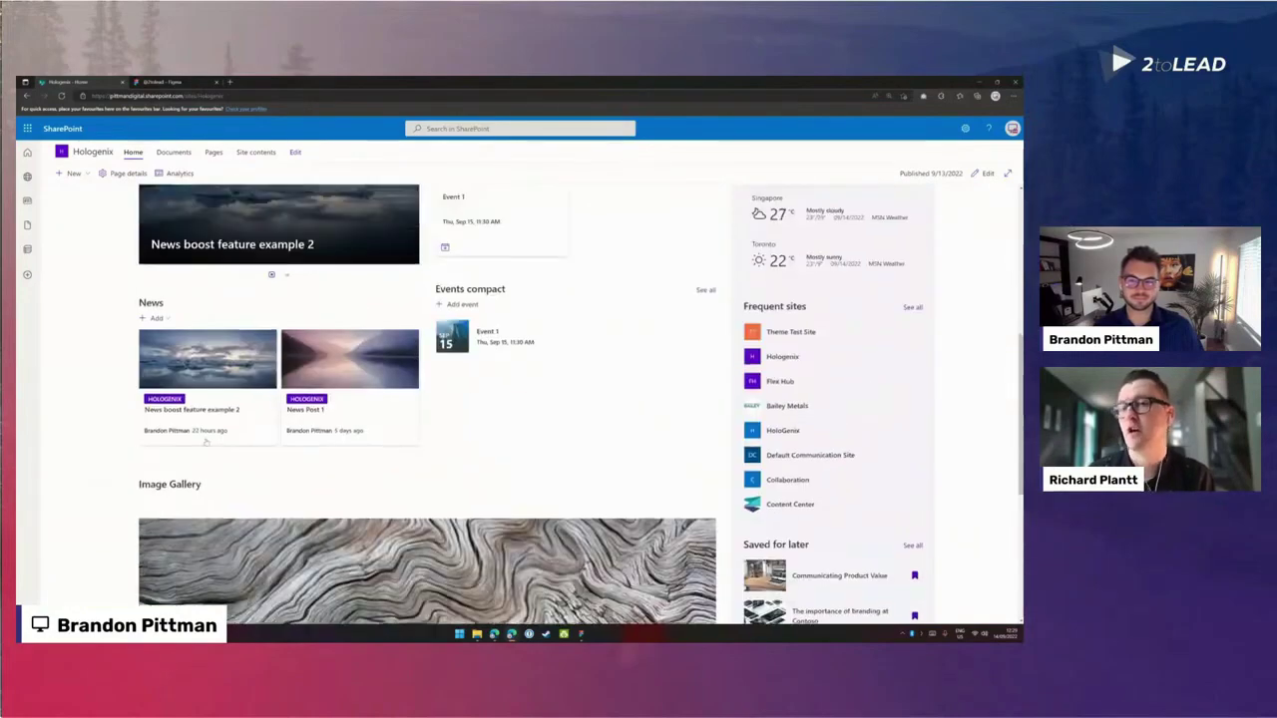
scroll(206, 443, "up", 4)
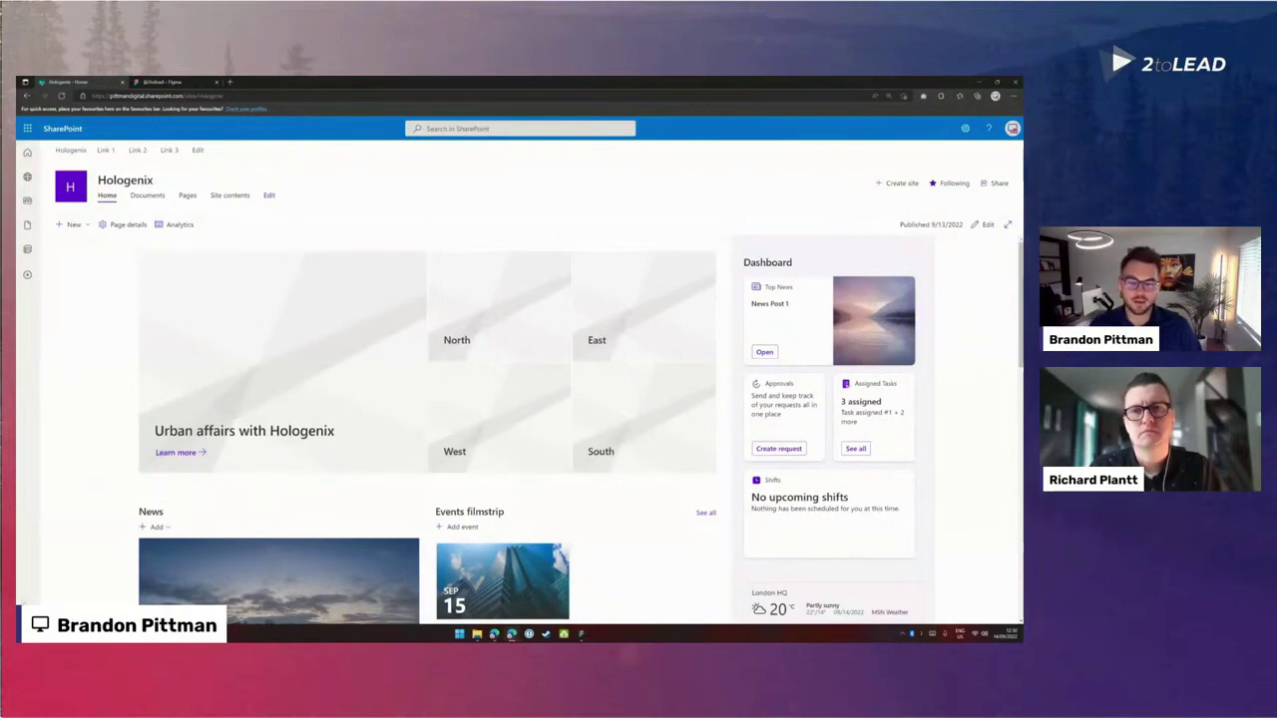
Step: Switch from the Figma presentation to the toolkit design file and open its Cover Page
left_click(582, 633)
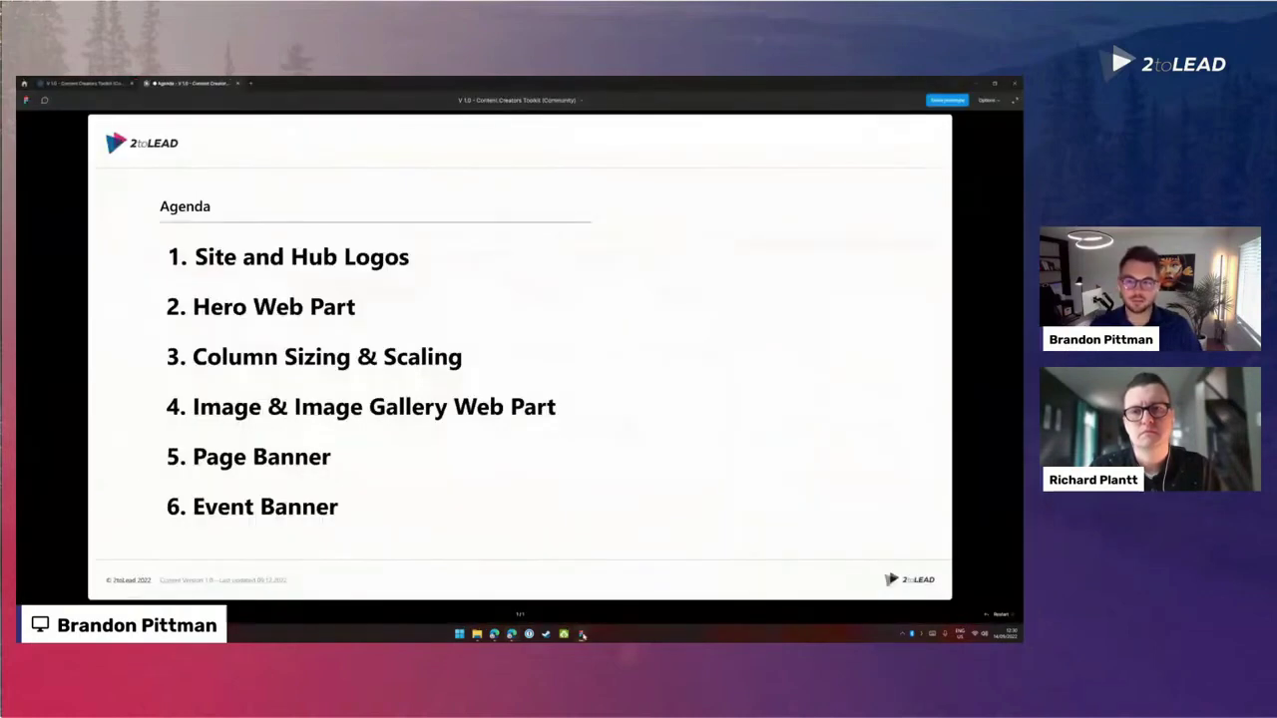
left_click(85, 82)
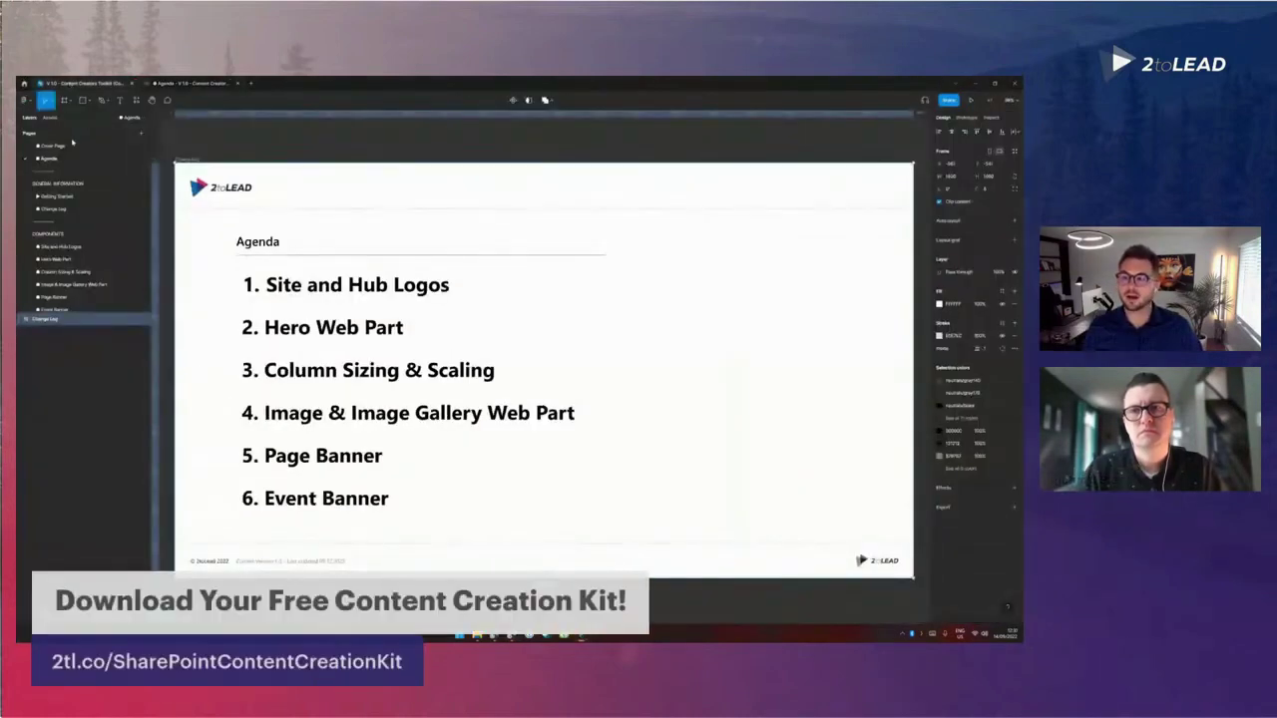
left_click(69, 147)
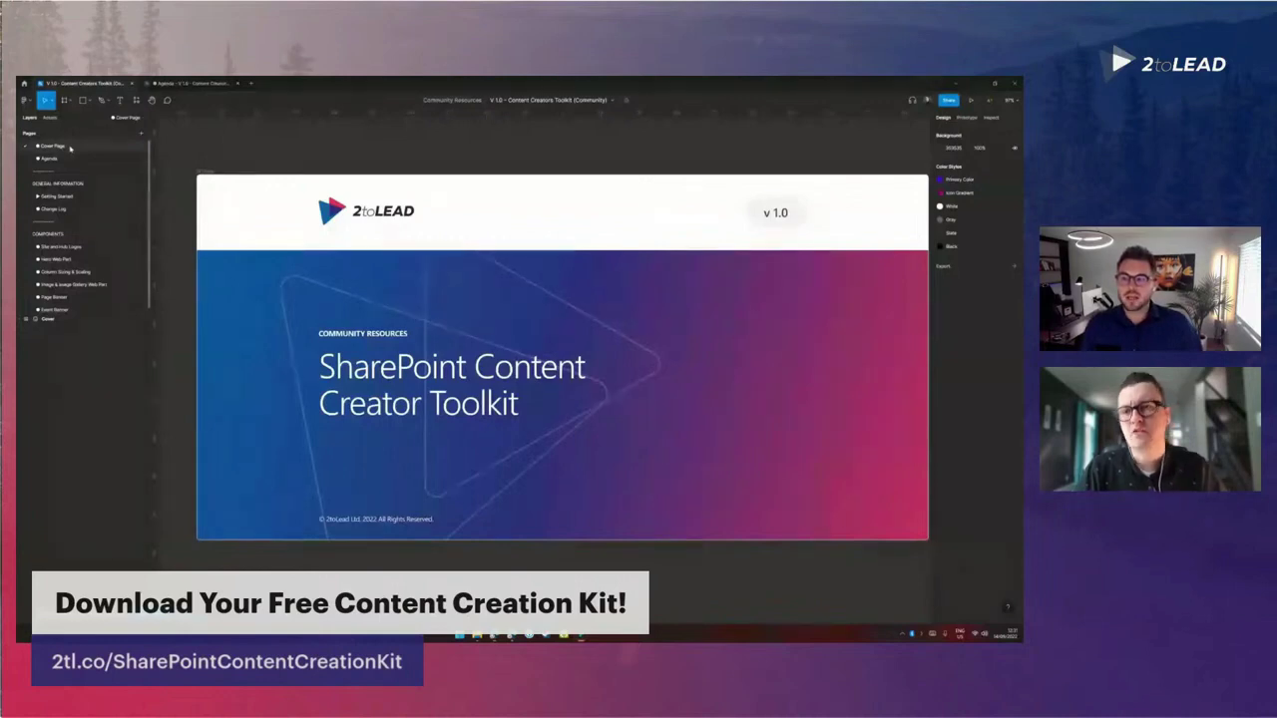
Step: Open Getting Started, then the Change Log page listing versions 0.1, 0.2 and 1.0
left_click(60, 196)
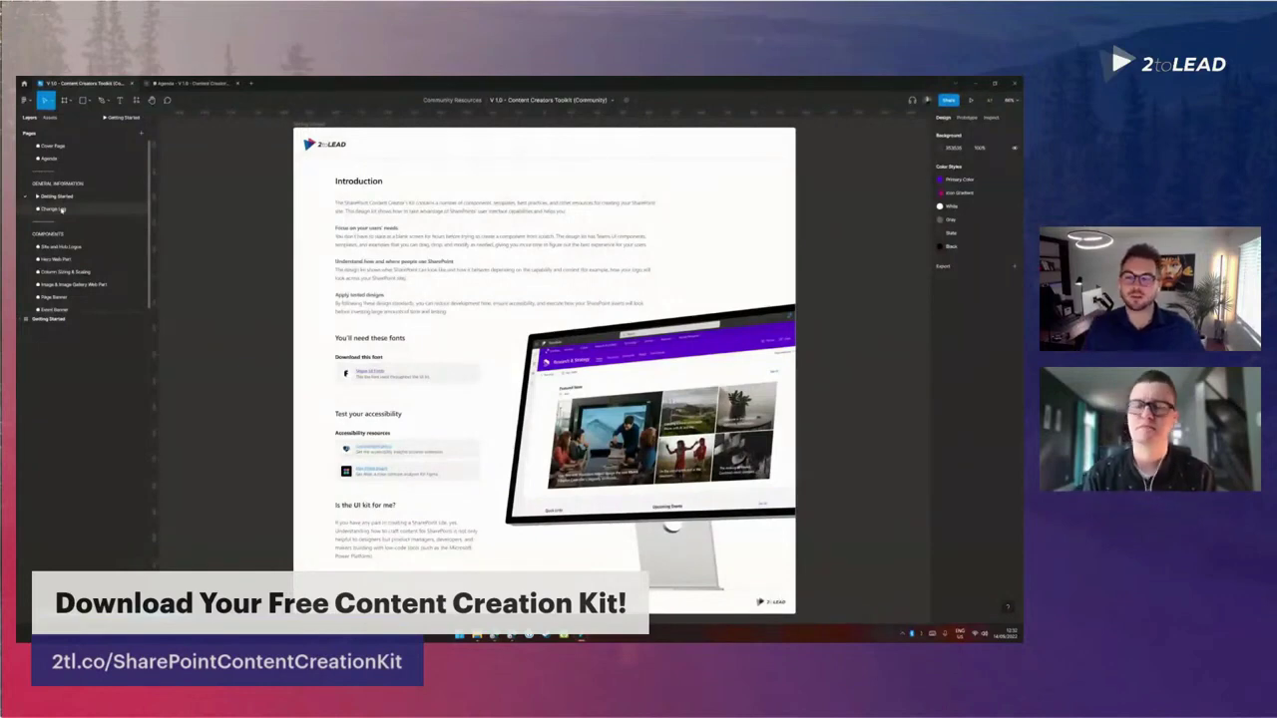
left_click(62, 209)
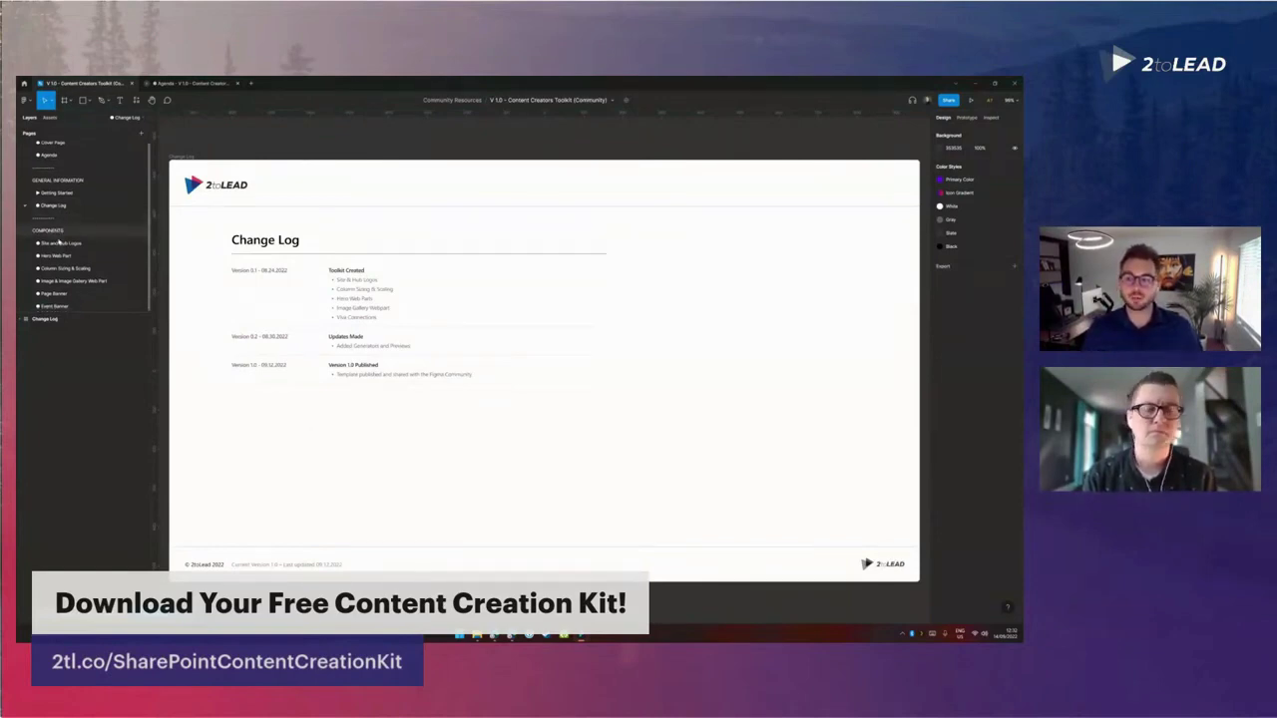
Step: Go to the Site and Hub Logos page with its Custom Logos and Header Zone frames
left_click(60, 245)
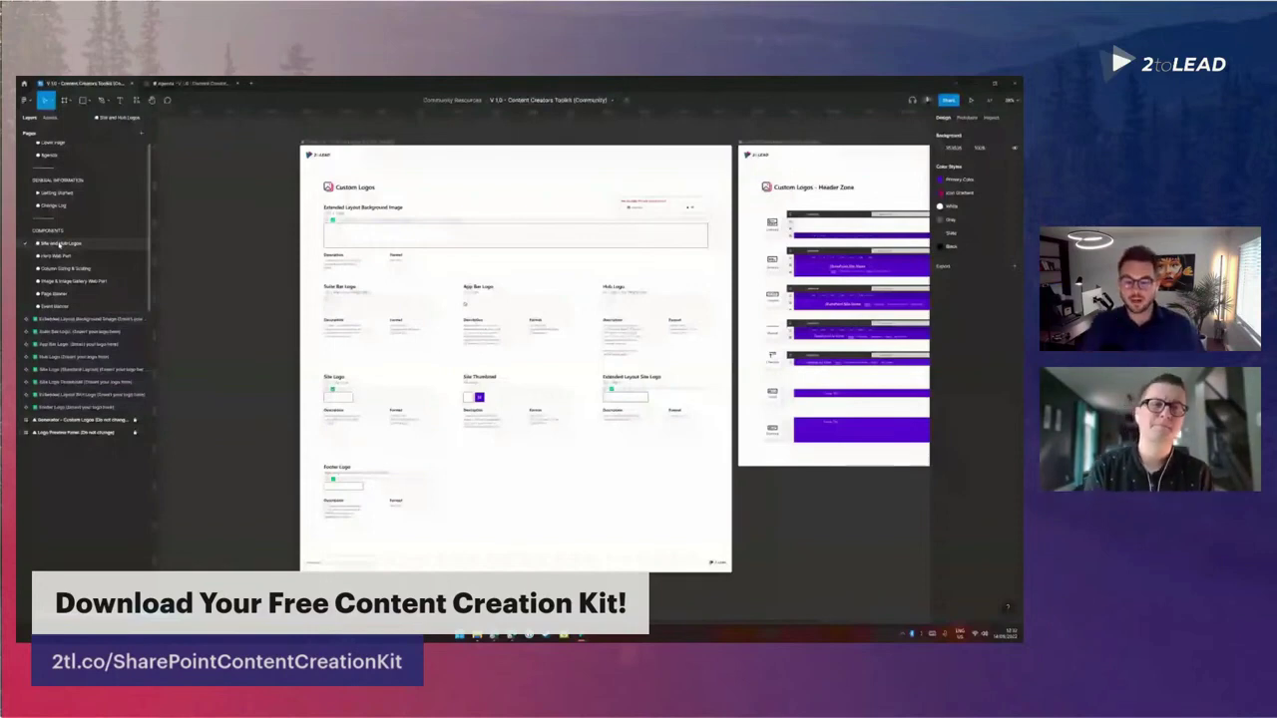
Step: Zoom in and pan the canvas to view the Custom Logos frame up close
scroll(687, 282, "up", 5)
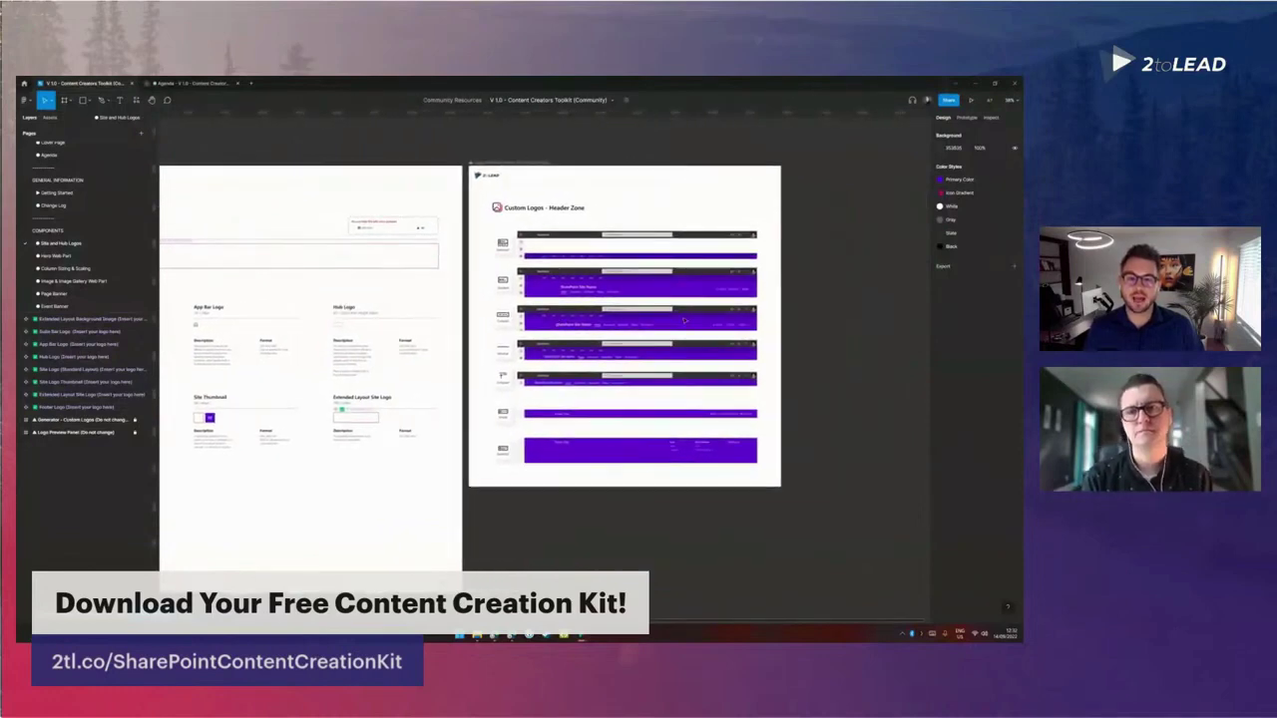
scroll(687, 324, "up", 4)
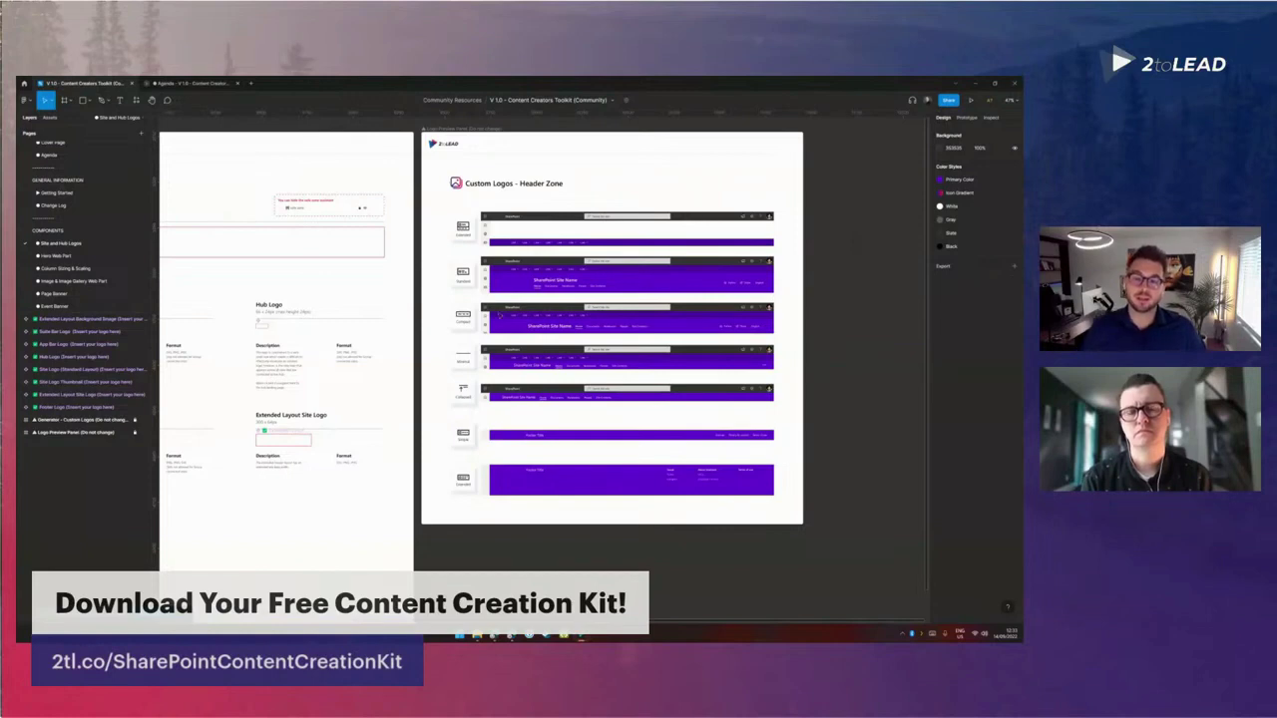
left_click_drag(397, 381, 654, 368)
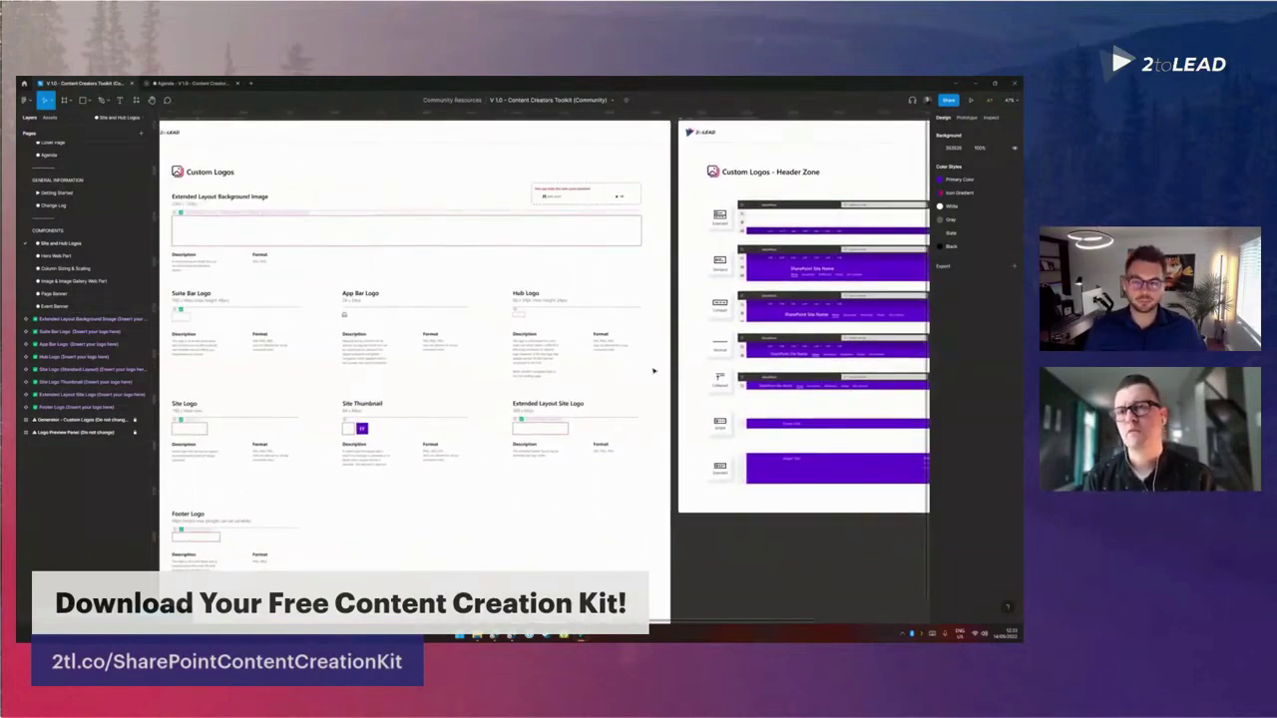
left_click(369, 243)
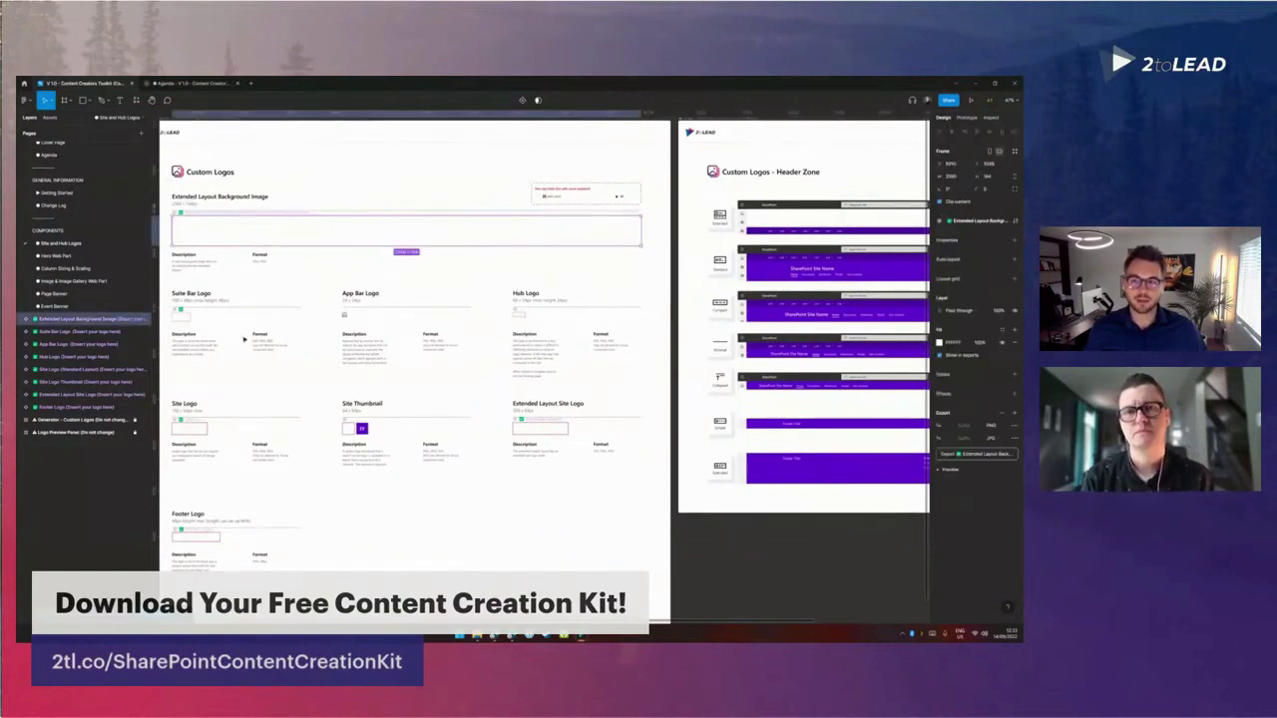
left_click(178, 316)
left_click(344, 315)
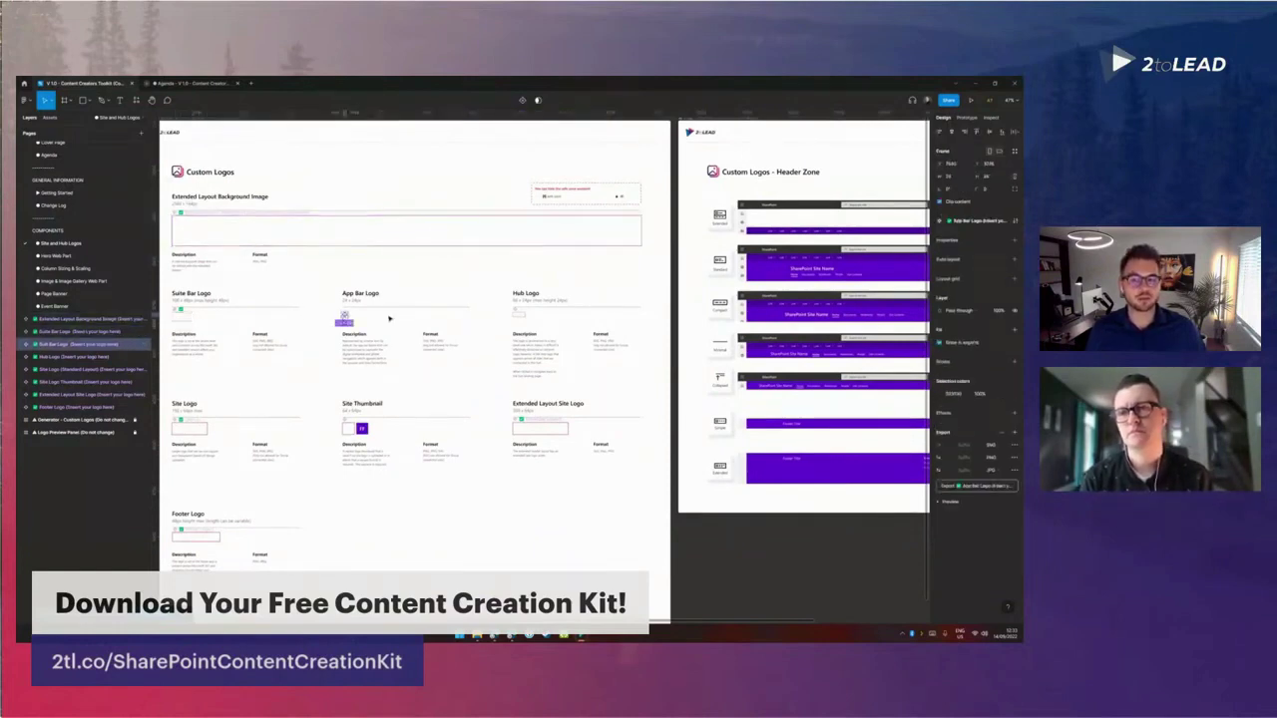
left_click(520, 314)
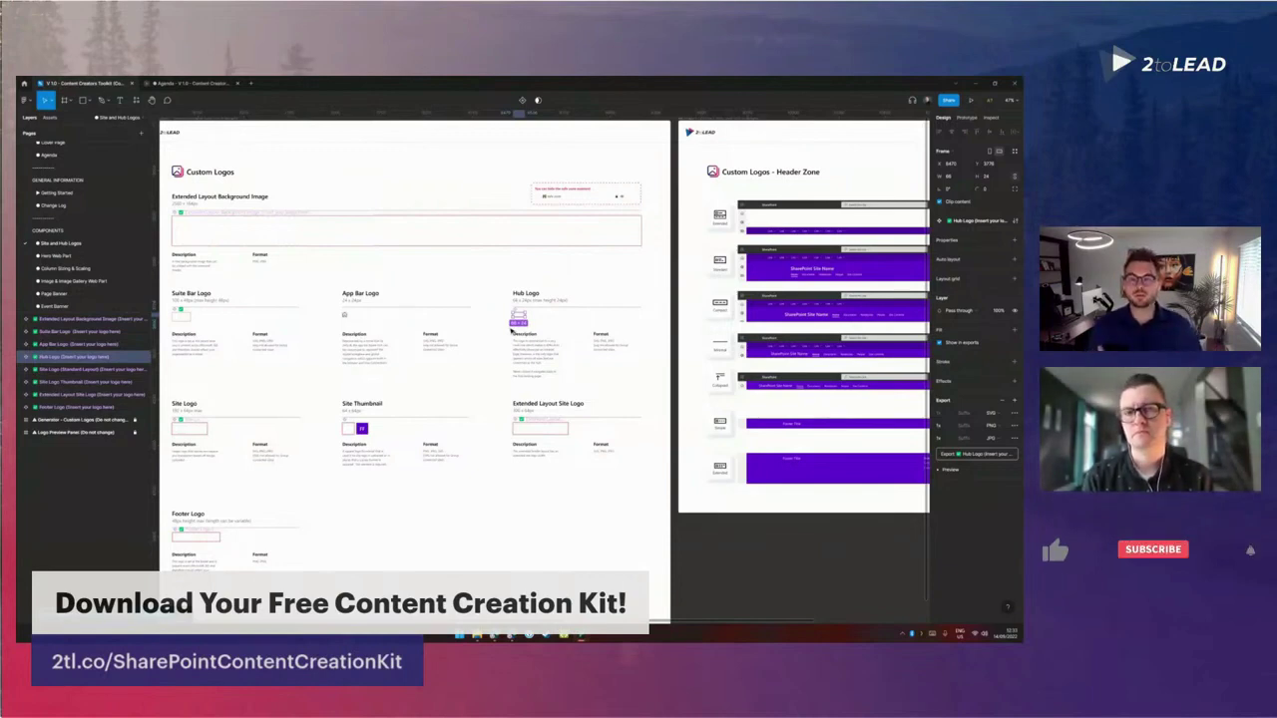
left_click_drag(545, 251, 594, 245)
left_click(267, 374)
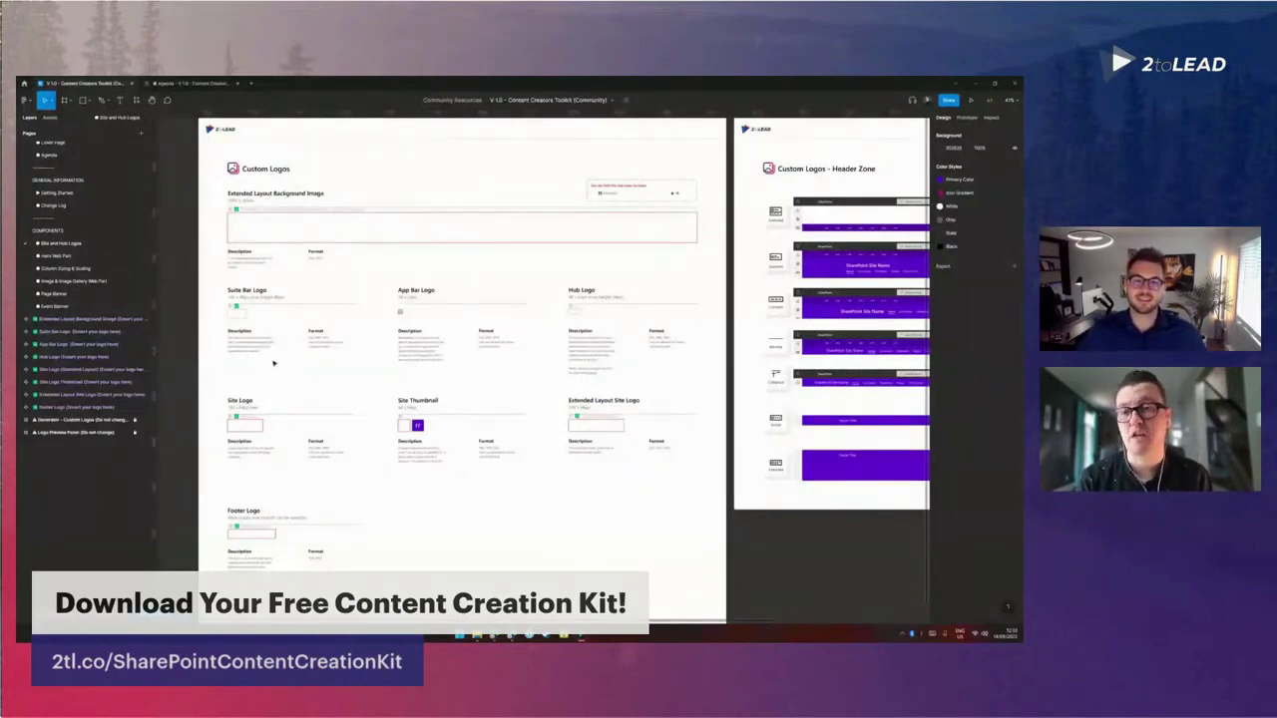
left_click(369, 237)
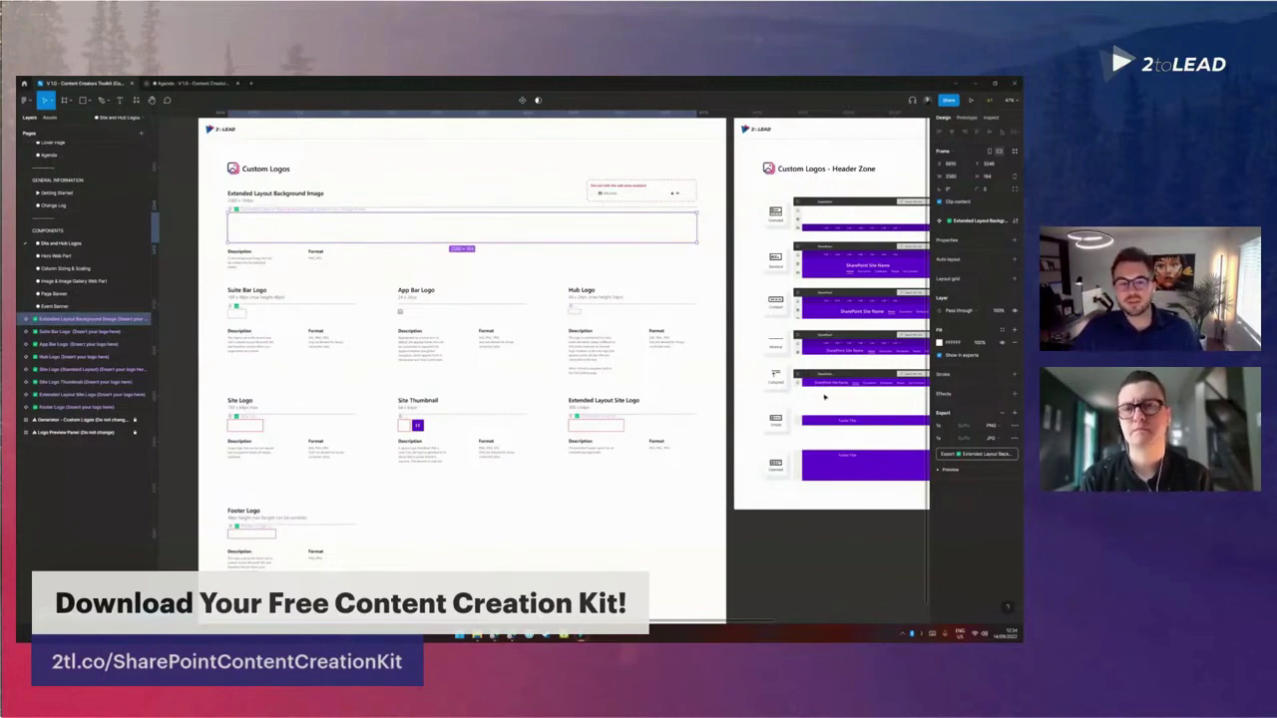
scroll(824, 397, "right", 3)
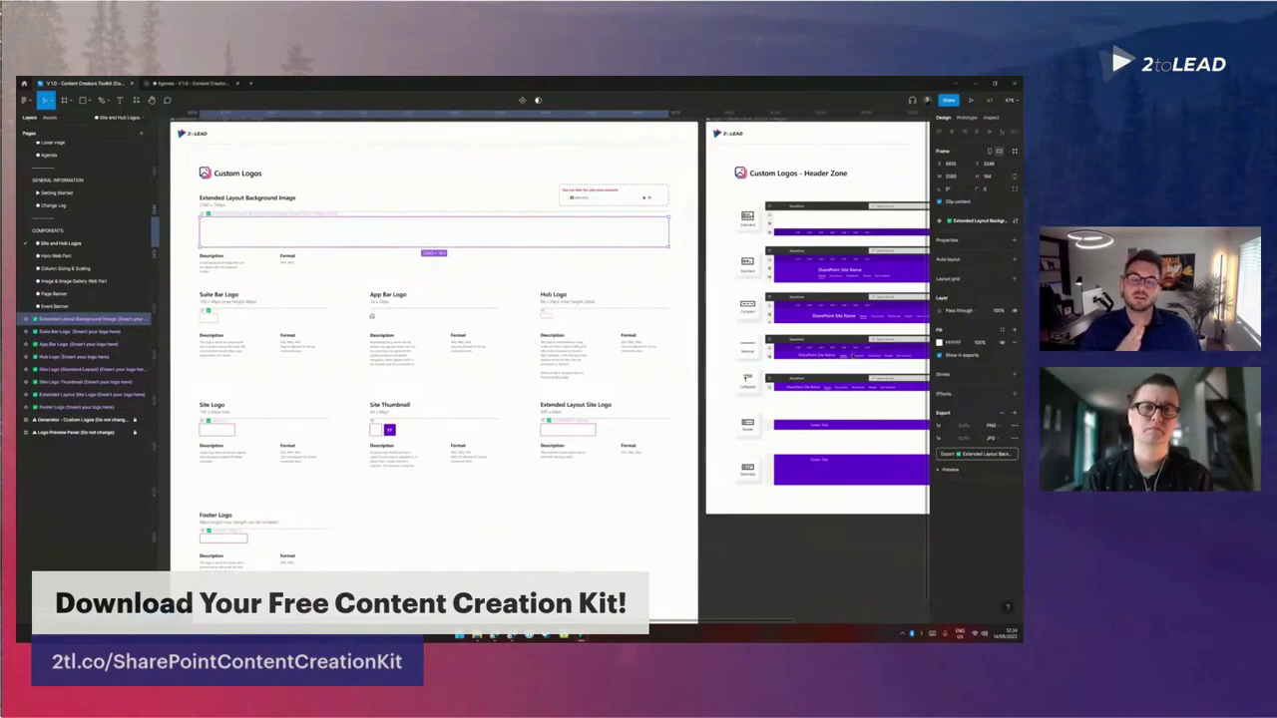
scroll(751, 384, "right", 5)
scroll(731, 230, "down", 1)
scroll(597, 441, "left", 3)
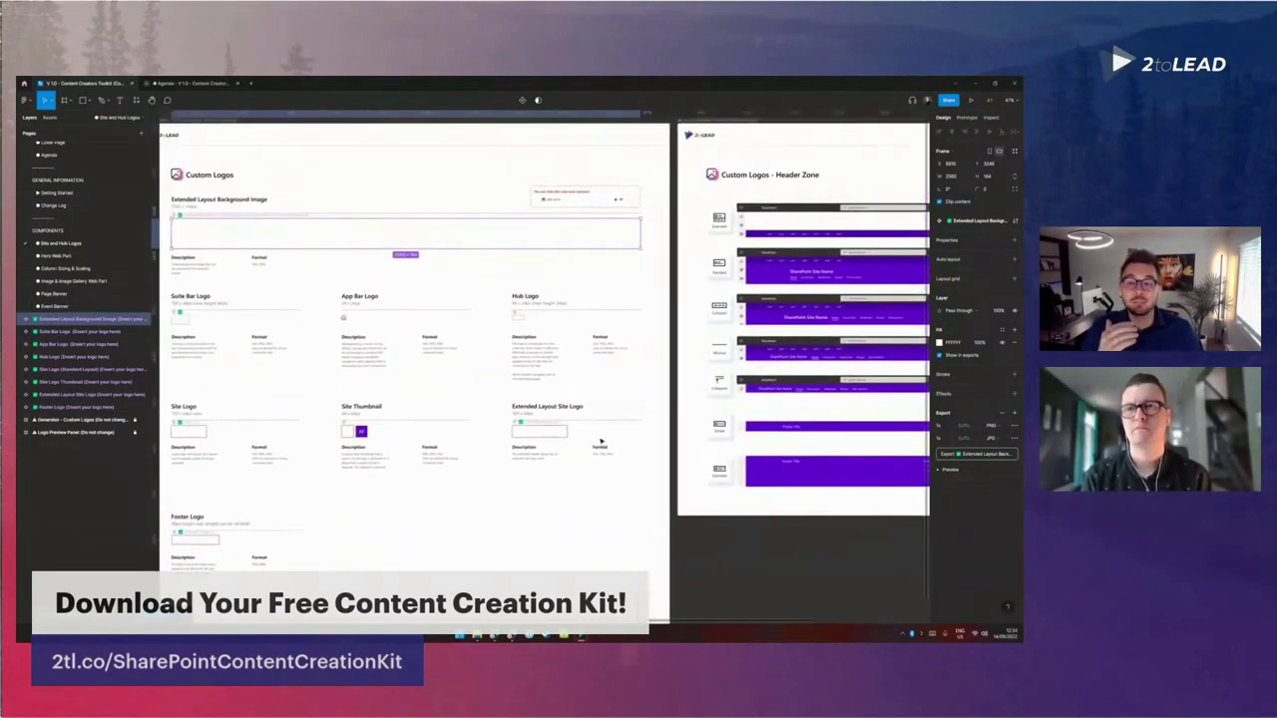
Step: Draw a star inside the Extended Layout Background Image frame
left_click(83, 101)
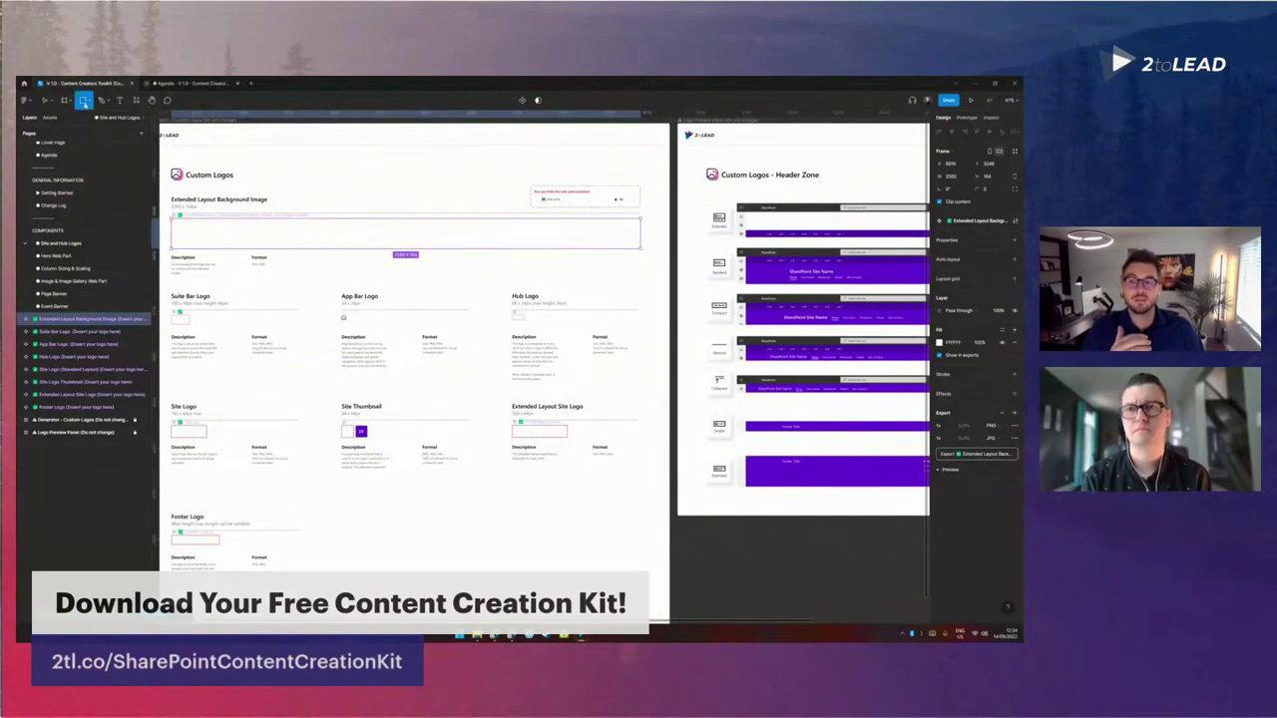
left_click(89, 102)
left_click(80, 168)
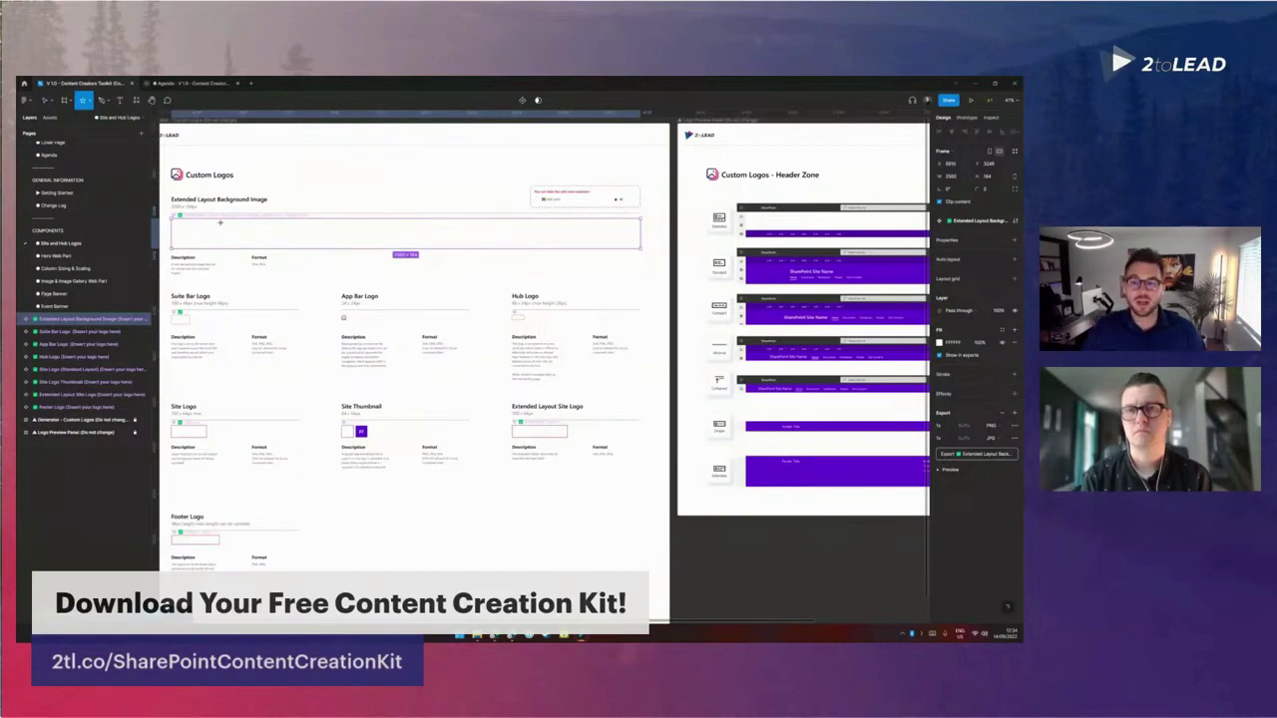
left_click_drag(219, 222, 245, 248)
Step: Check the star mirrored in the Header Zone preview and reopen the shape tool list
scroll(245, 247, "right", 3)
scroll(244, 247, "up", 1)
scroll(577, 287, "up", 2)
scroll(577, 287, "right", 2)
scroll(589, 275, "left", 3)
scroll(589, 275, "down", 1)
scroll(588, 276, "left", 2)
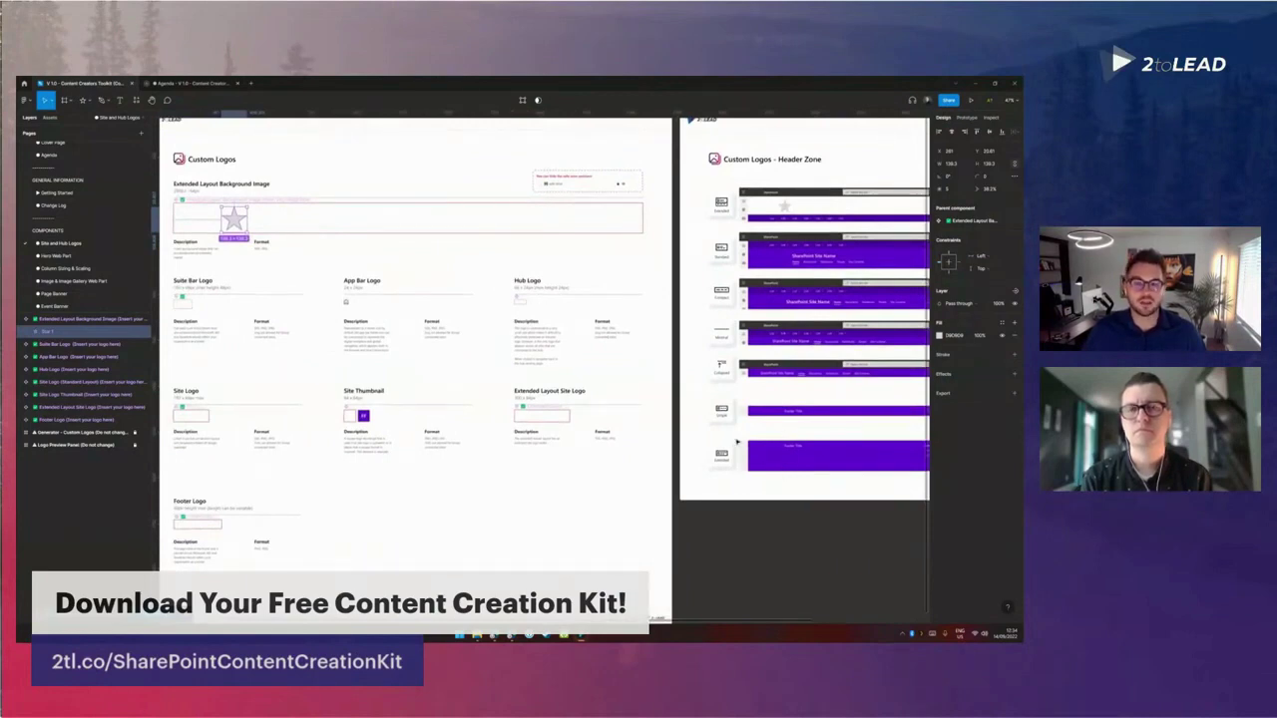
scroll(419, 380, "down", 2)
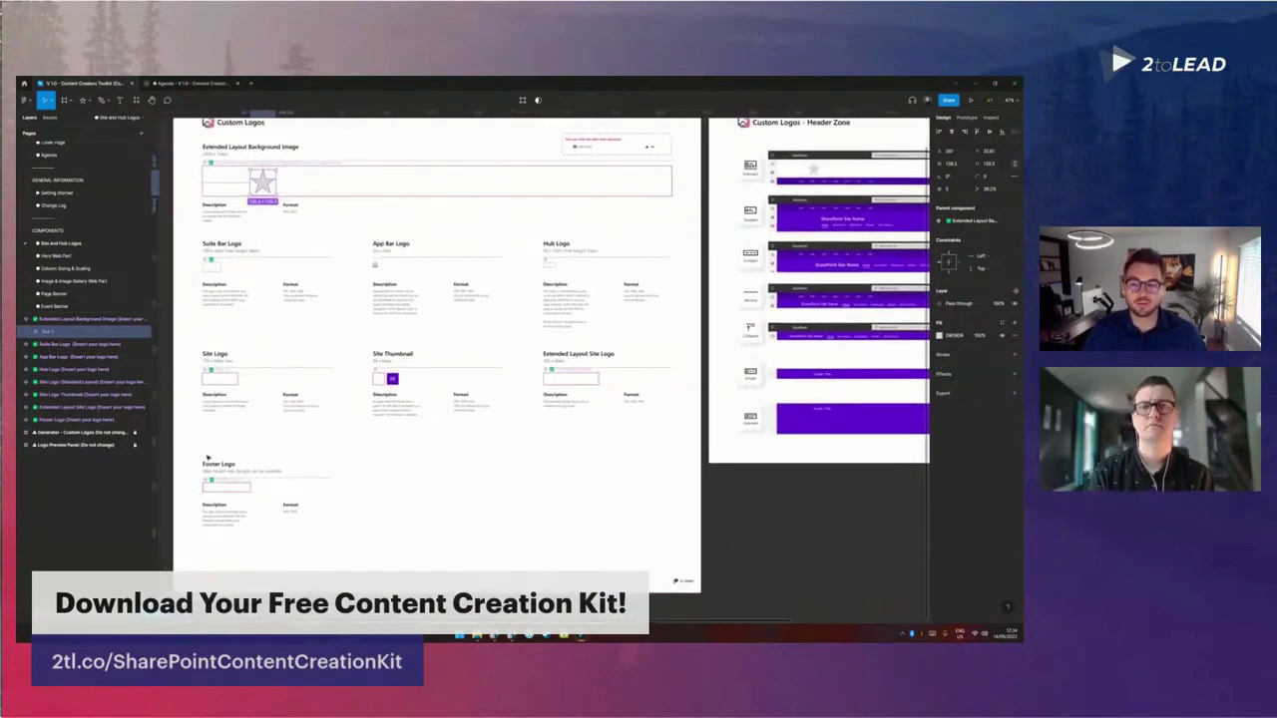
left_click(82, 100)
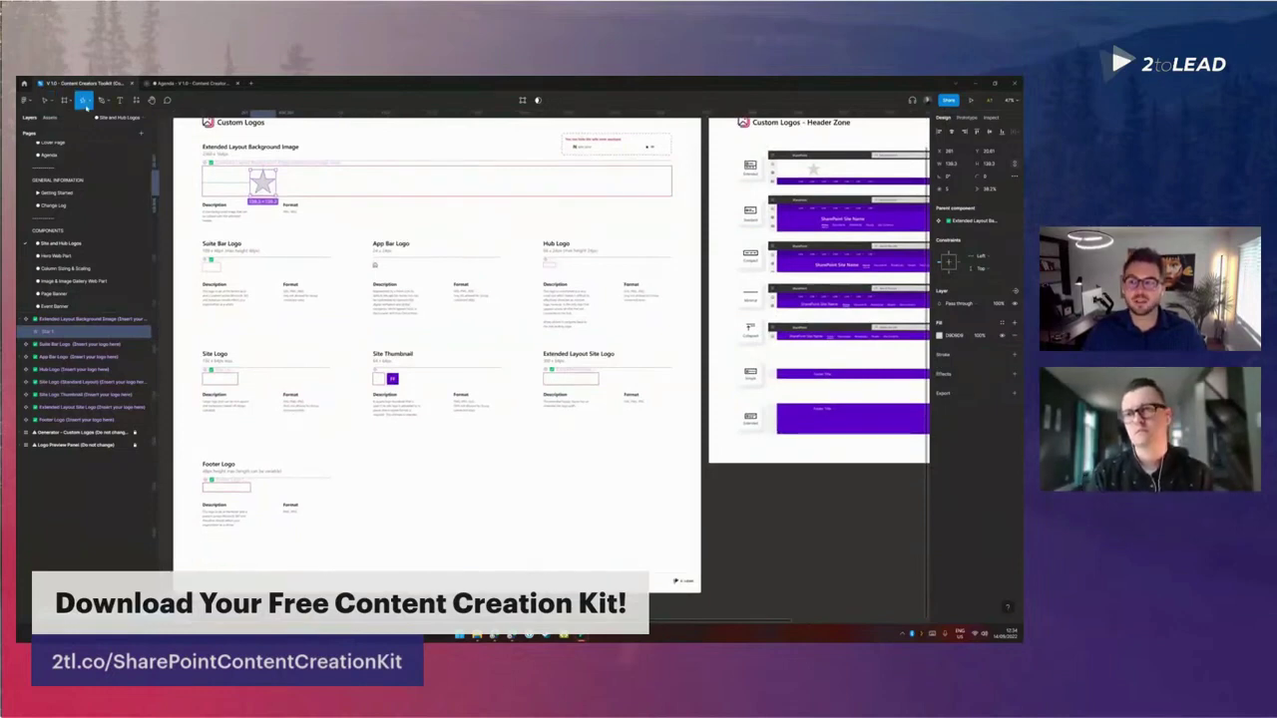
left_click(87, 102)
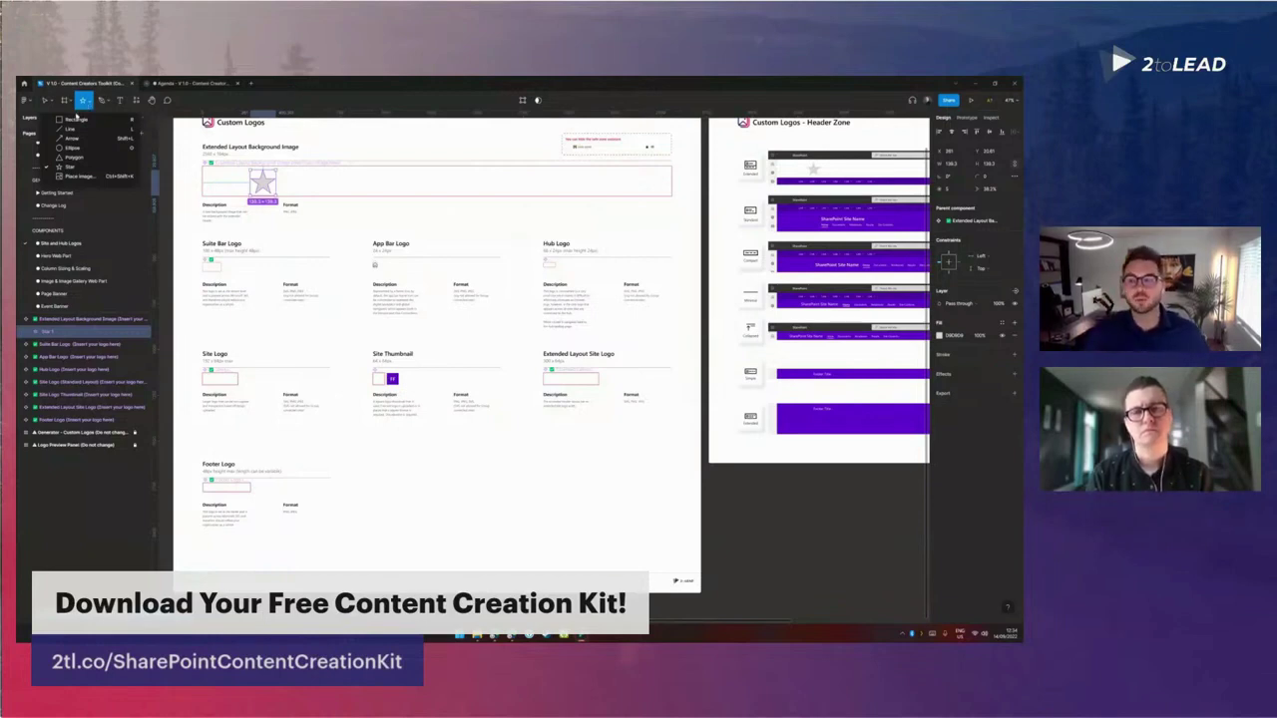
Step: Draw a small ellipse inside the Footer Logo box
left_click(73, 148)
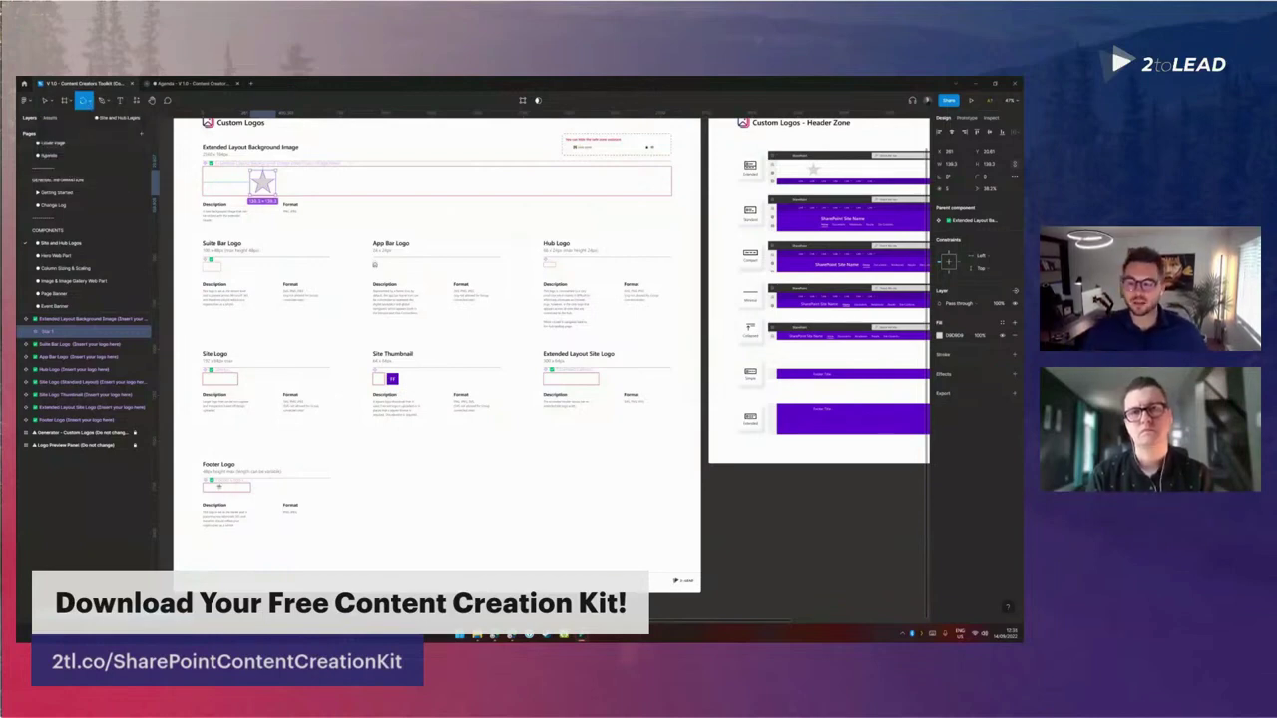
left_click_drag(217, 486, 222, 491)
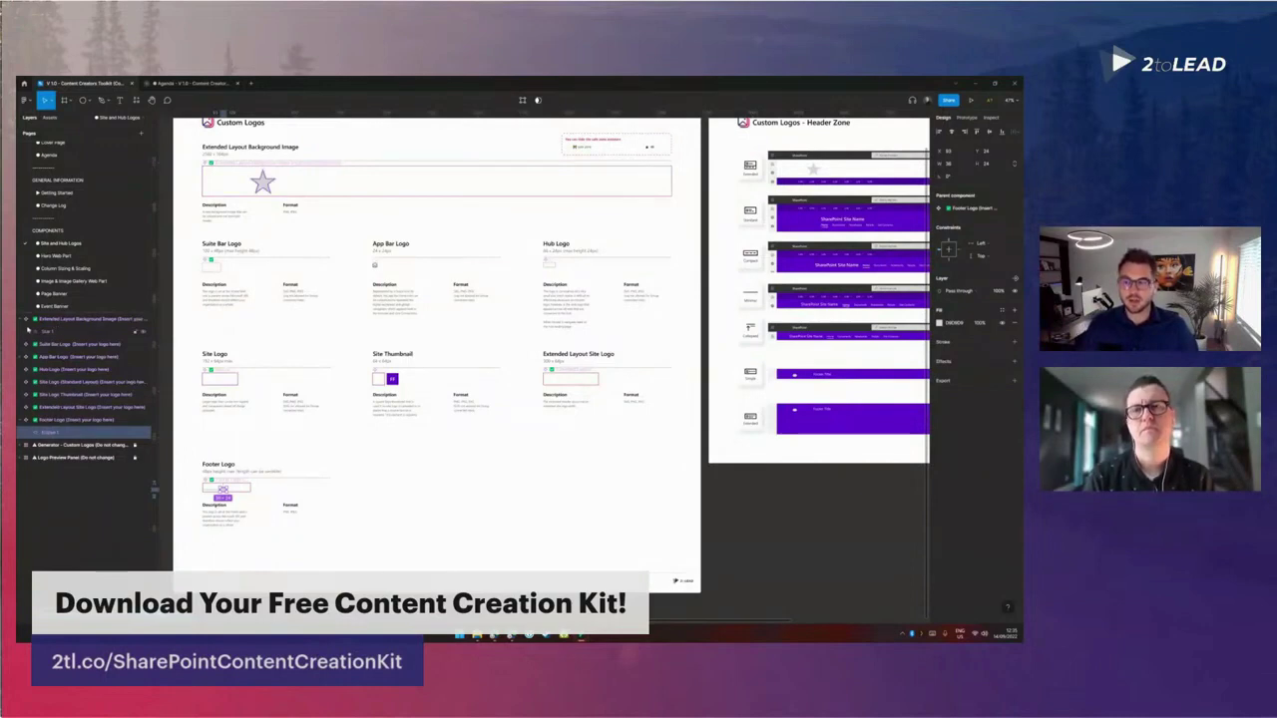
Step: Collapse the Extended Layout Background Image and Footer Logo layers, then select Suite Bar Logo
left_click(26, 319)
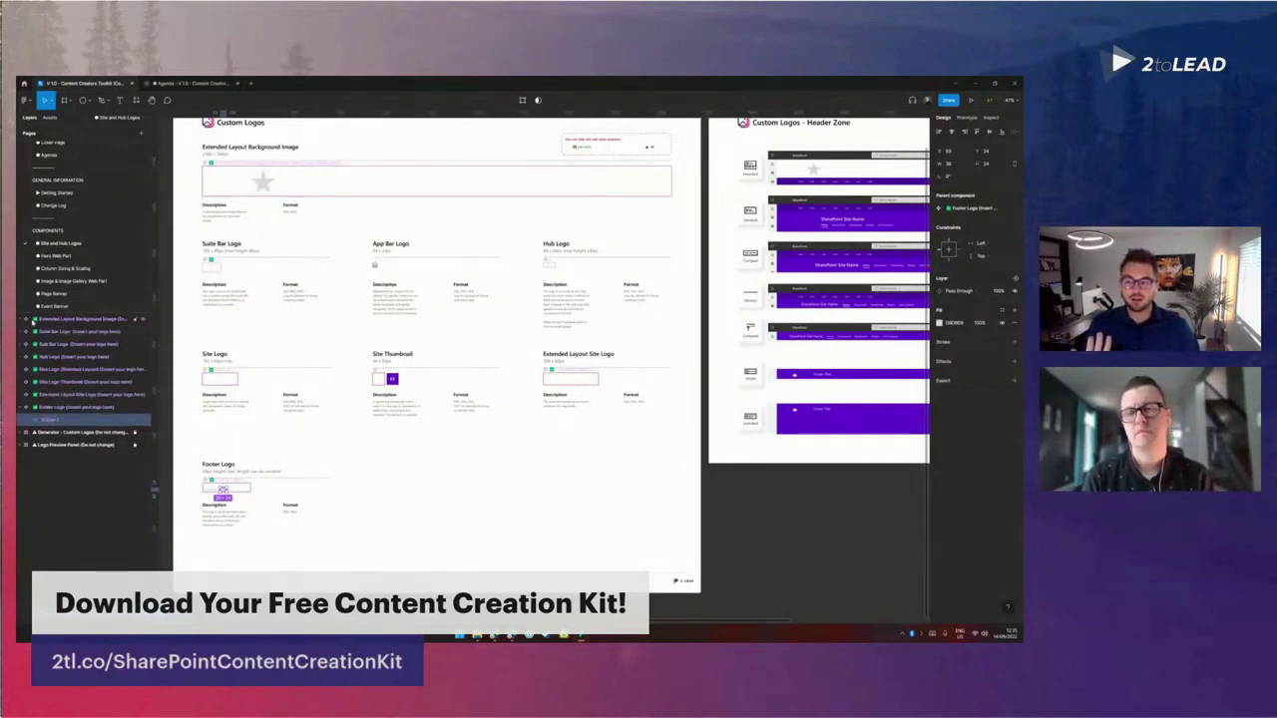
left_click(26, 407)
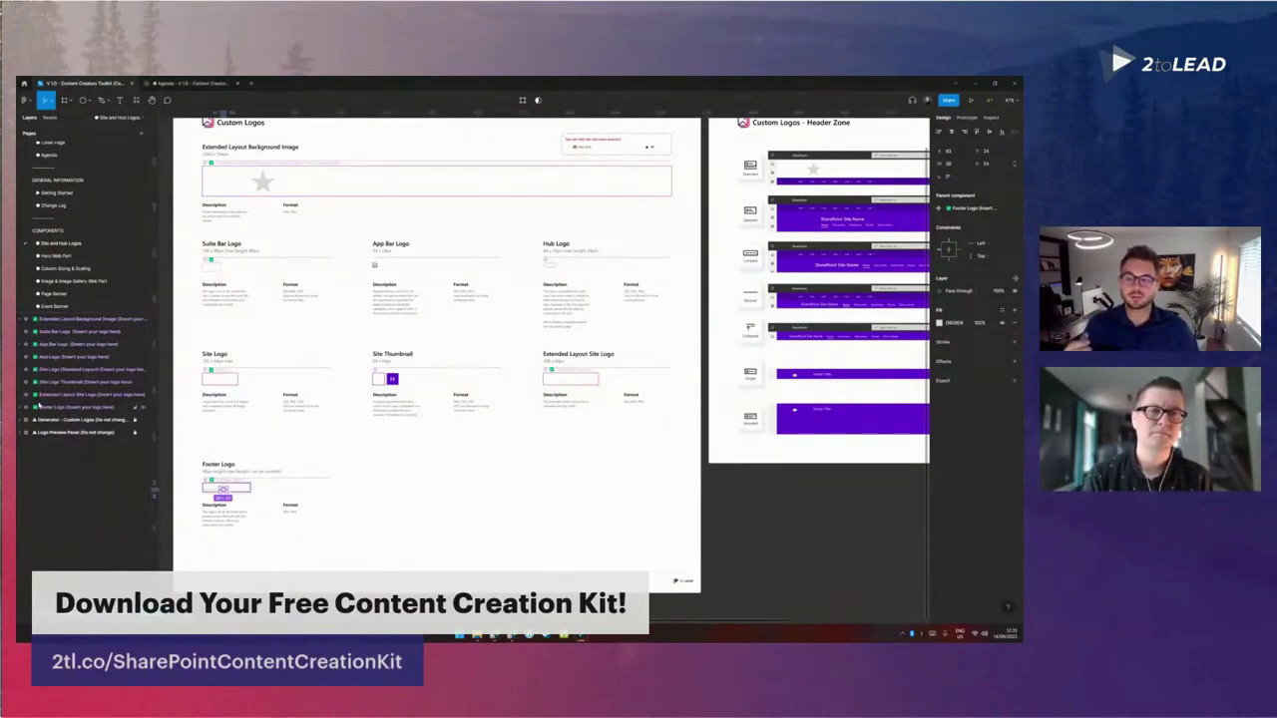
left_click(96, 333)
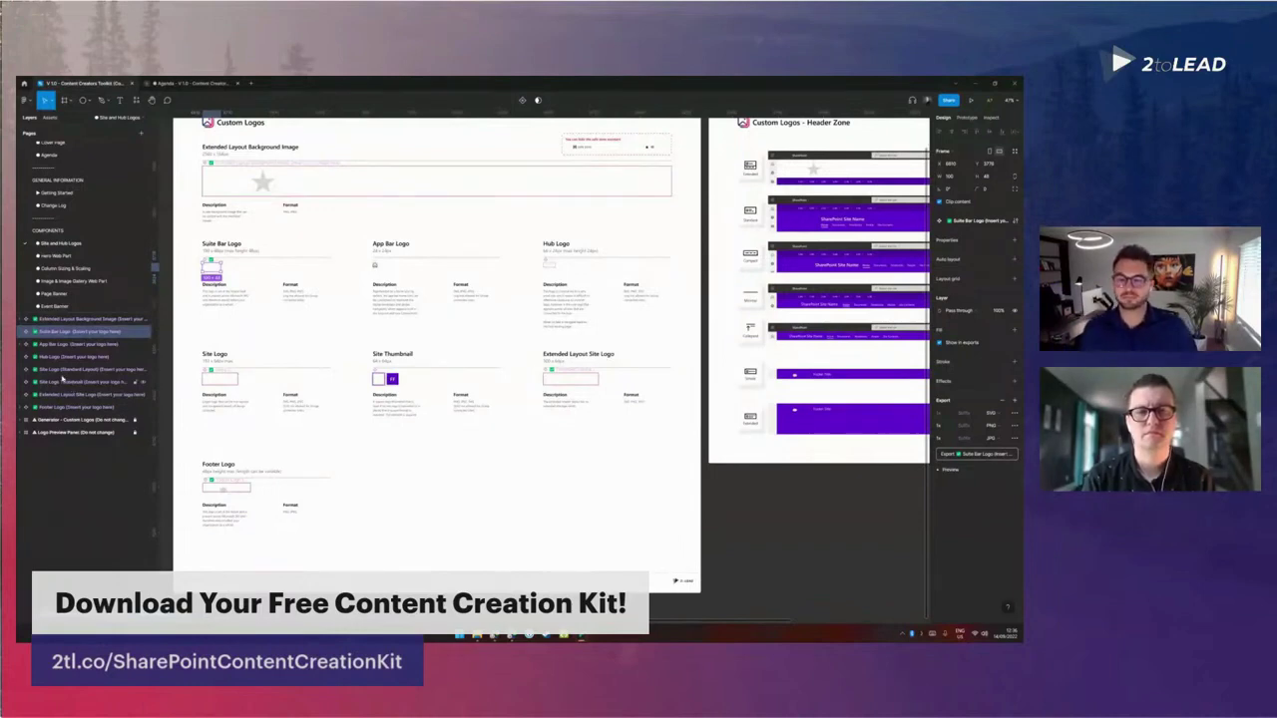
Step: Deselect and zoom into the Custom Logos - Header Zone frame showing the star placeholder
left_click(225, 491)
left_click(194, 329)
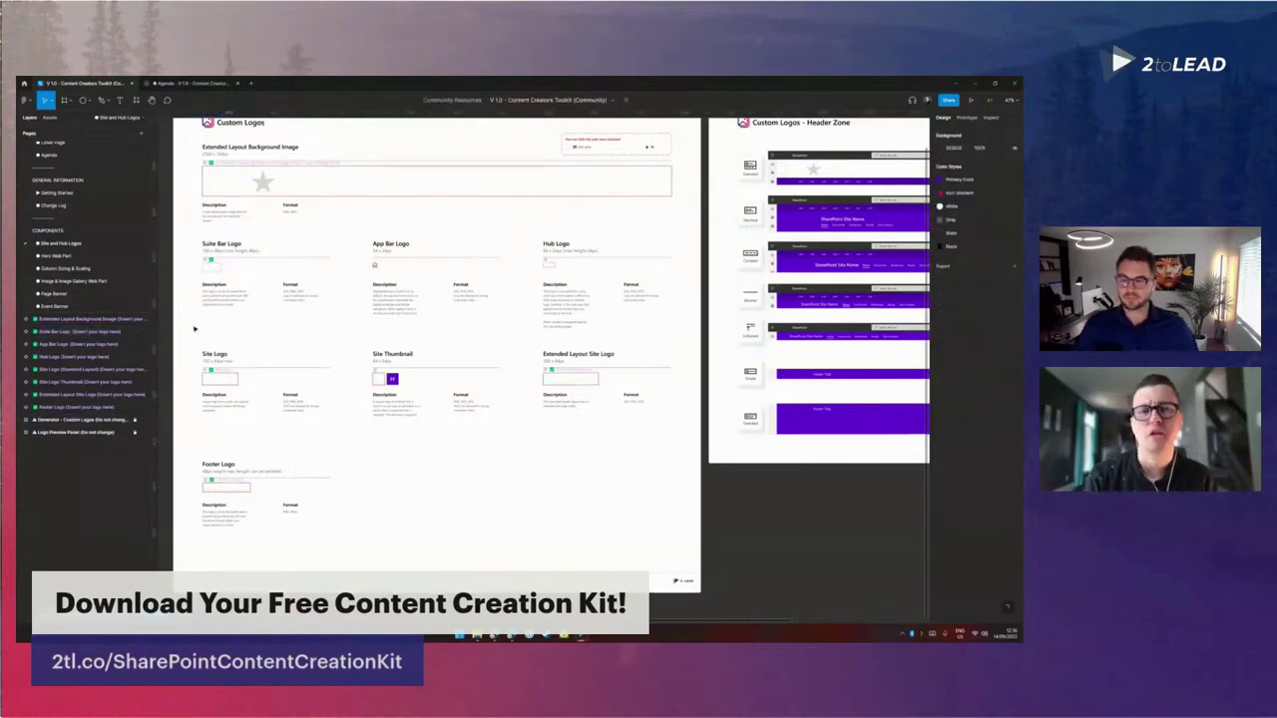
scroll(614, 339, "right", 6)
scroll(615, 339, "up", 1)
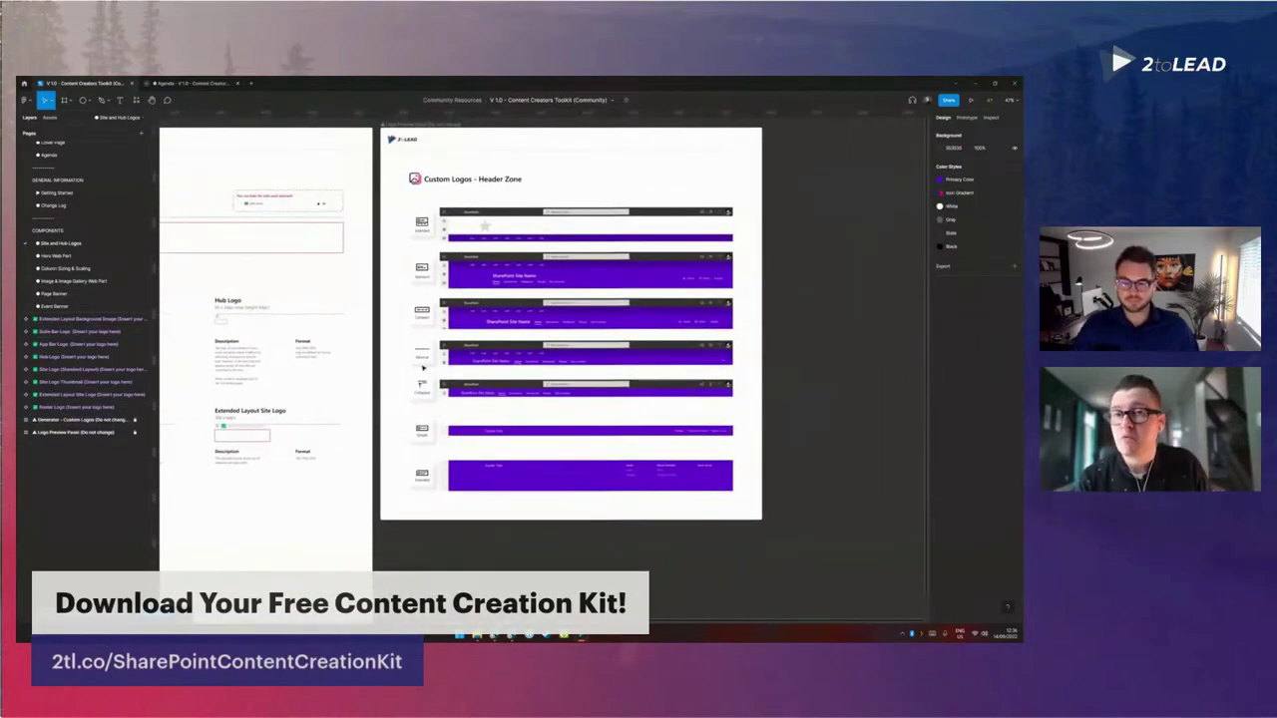
scroll(500, 330, "up", 3)
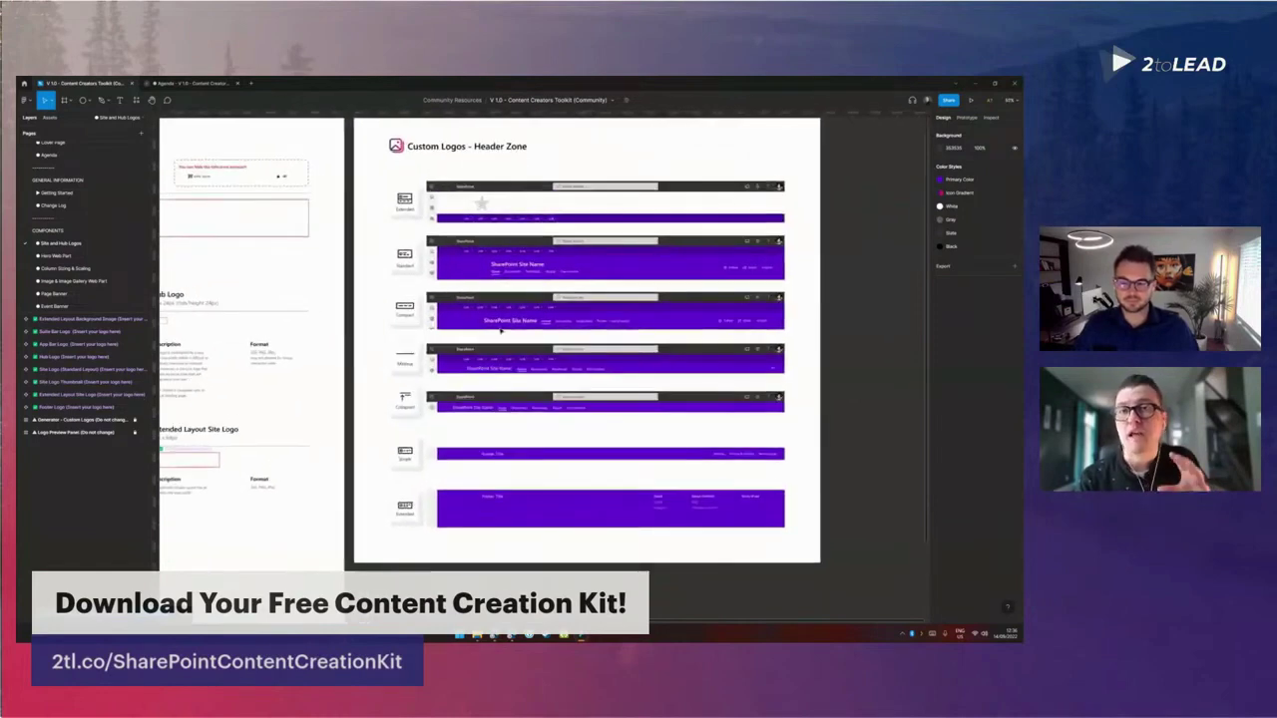
scroll(501, 330, "up", 3)
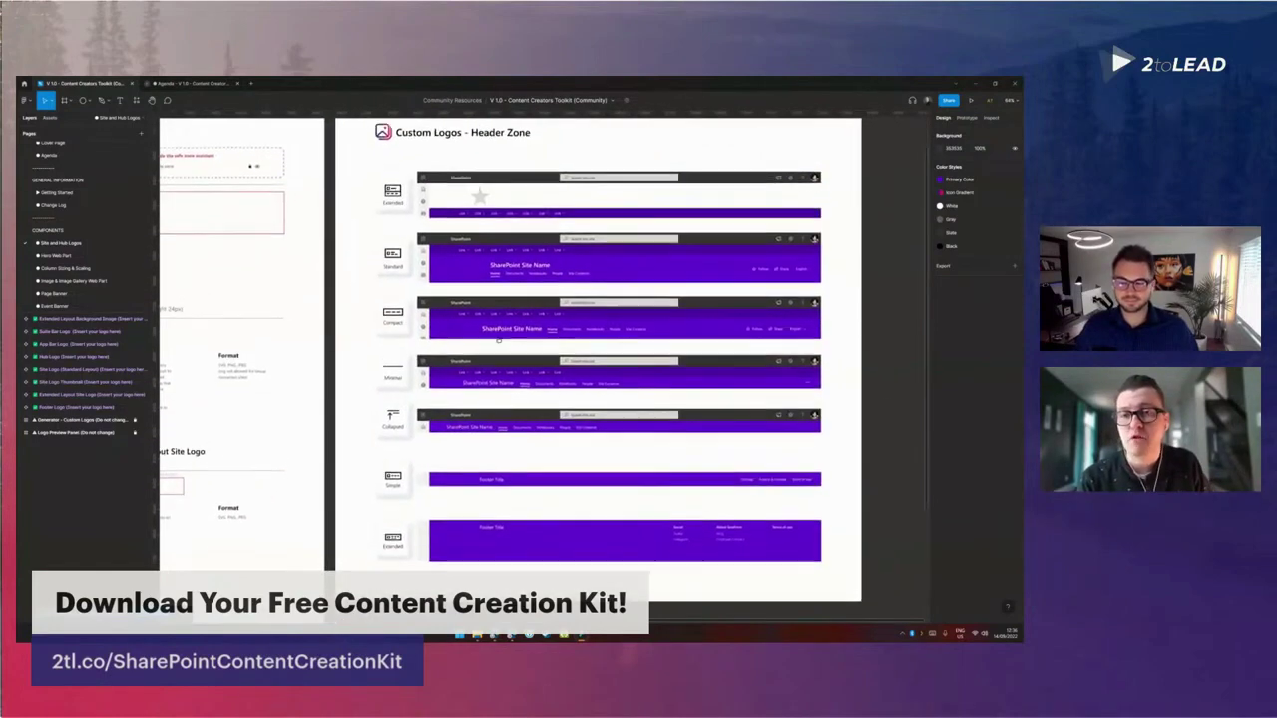
scroll(498, 342, "up", 1)
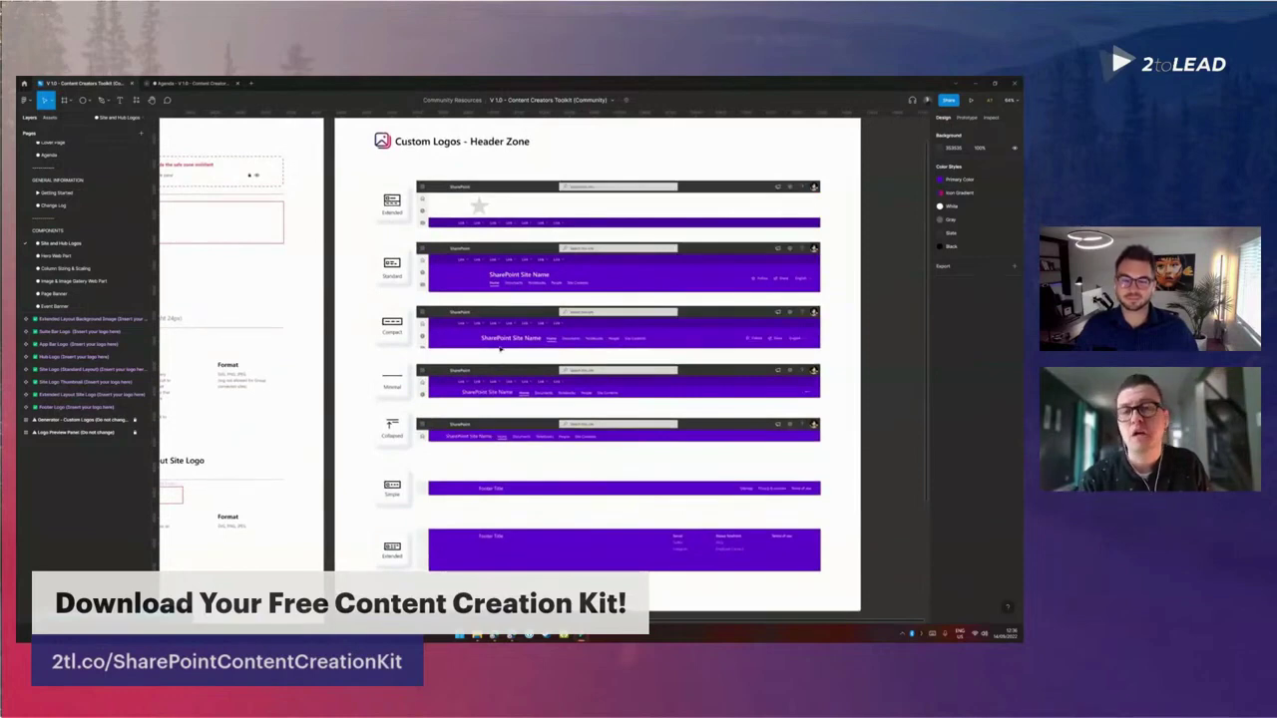